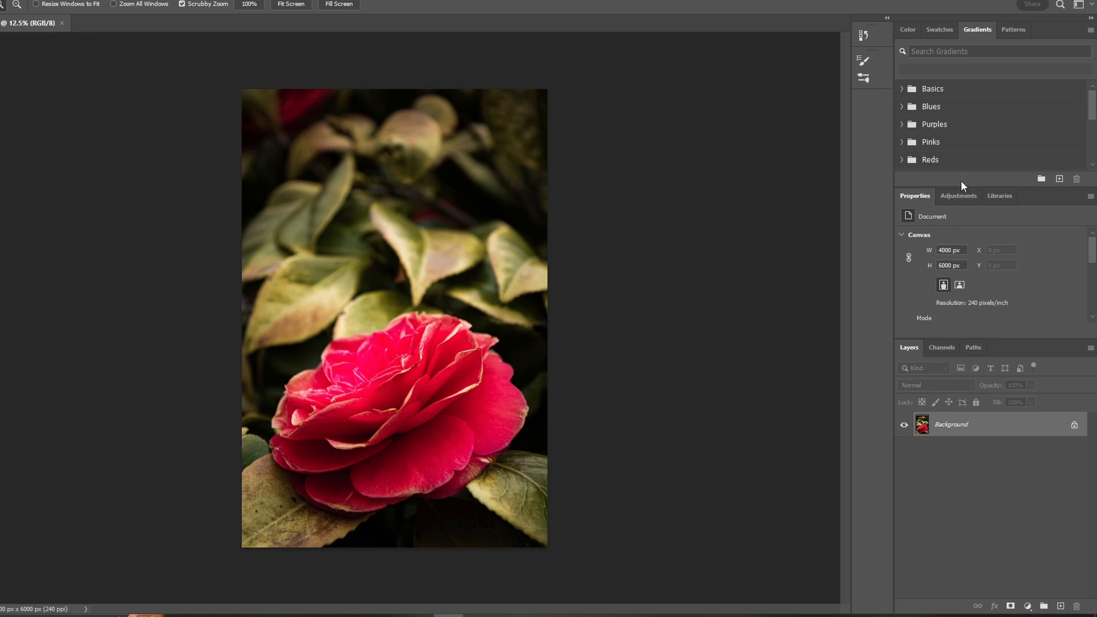
# Step: Add a Black & White adjustment layer above the Background and apply its automatic colour mix
pyautogui.click(962, 195)
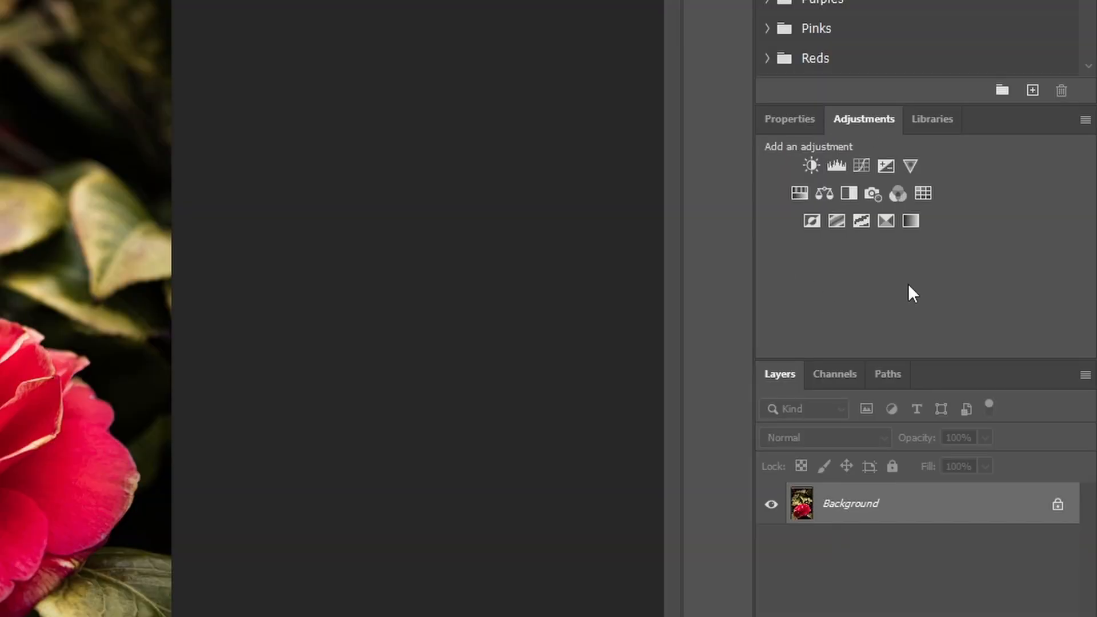
pyautogui.click(850, 188)
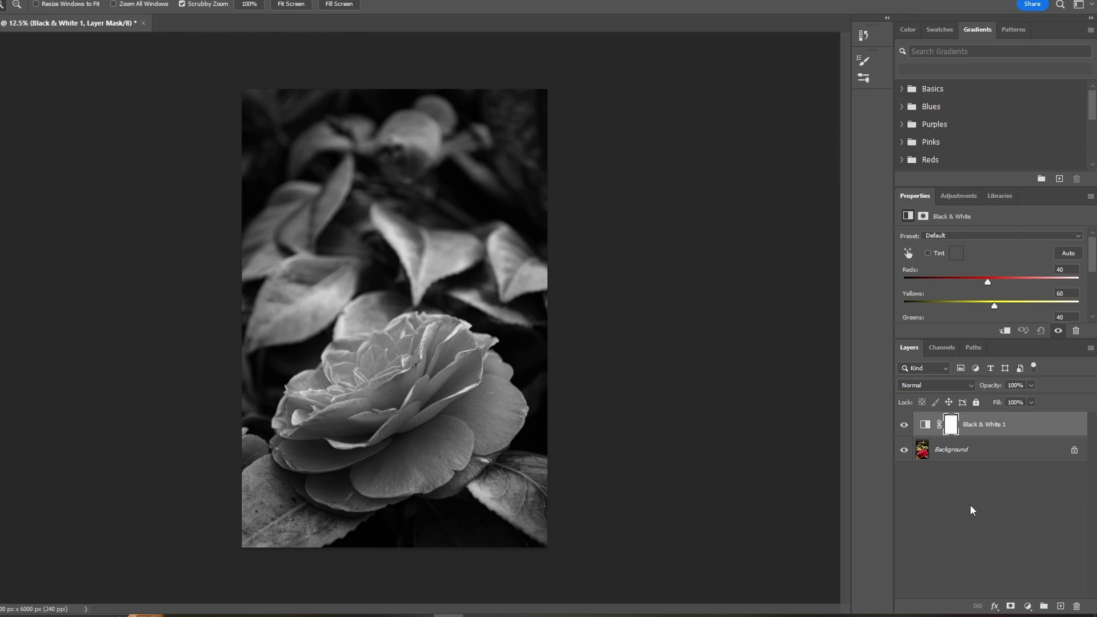
pyautogui.click(988, 282)
pyautogui.moveTo(989, 283)
pyautogui.mouseDown()
pyautogui.moveTo(963, 282)
pyautogui.moveTo(1036, 281)
pyautogui.moveTo(947, 282)
pyautogui.moveTo(1034, 280)
pyautogui.moveTo(965, 286)
pyautogui.moveTo(1013, 283)
pyautogui.moveTo(993, 283)
pyautogui.mouseUp()
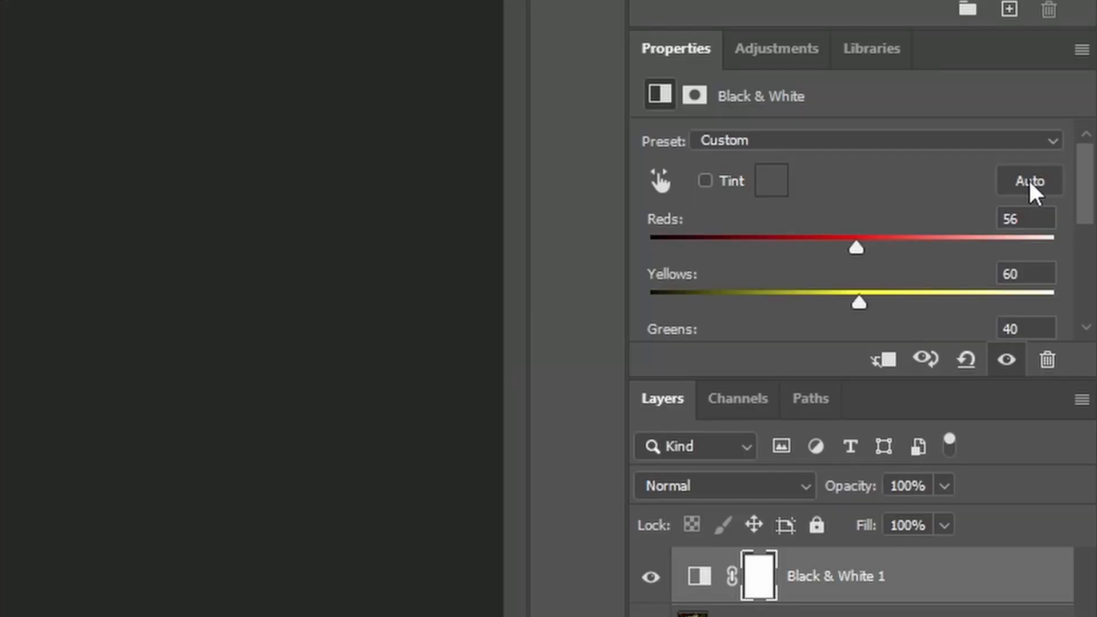
pyautogui.click(1030, 183)
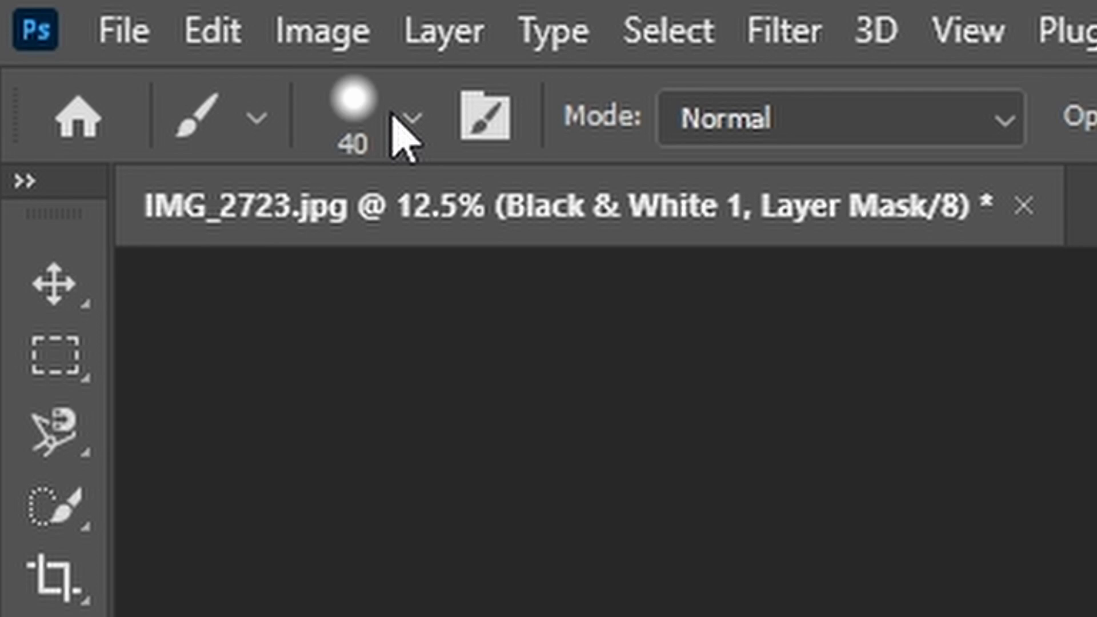
# Step: Set the Brush tool's size to 100 px
pyautogui.click(409, 119)
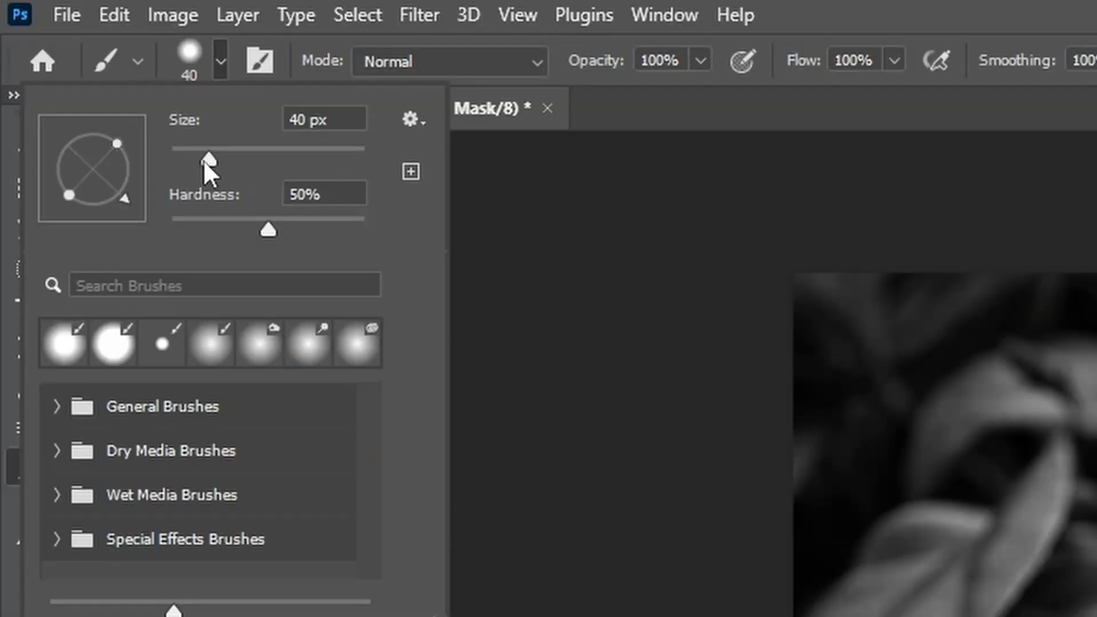
pyautogui.moveTo(205, 160); pyautogui.dragTo(267, 159)
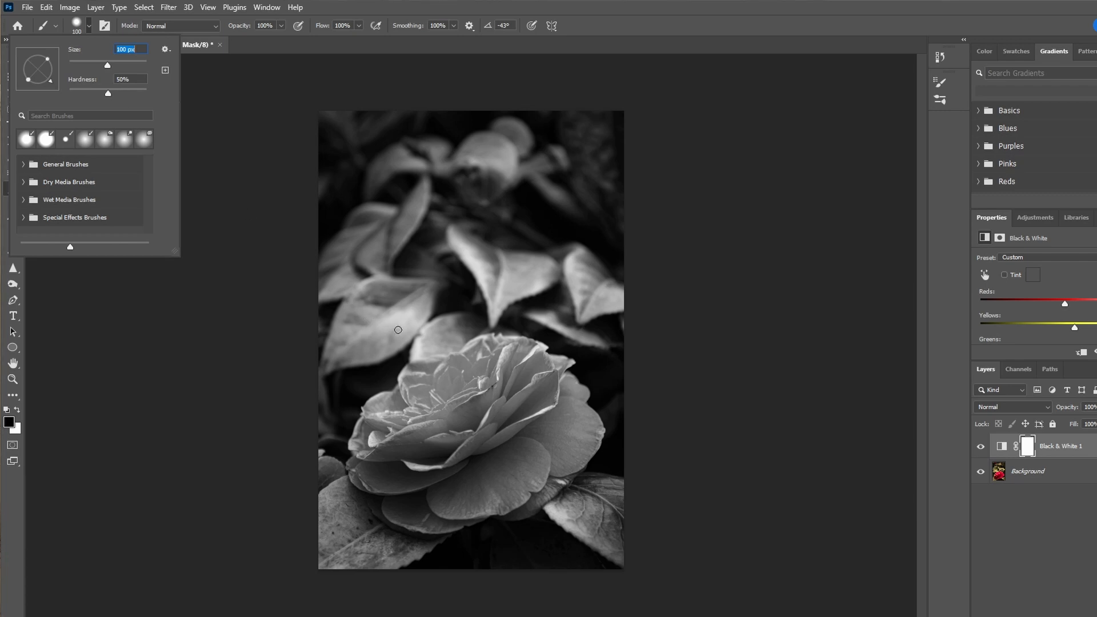
pyautogui.click(442, 367)
pyautogui.click(446, 369)
pyautogui.hotkey('ctrl', 'z')
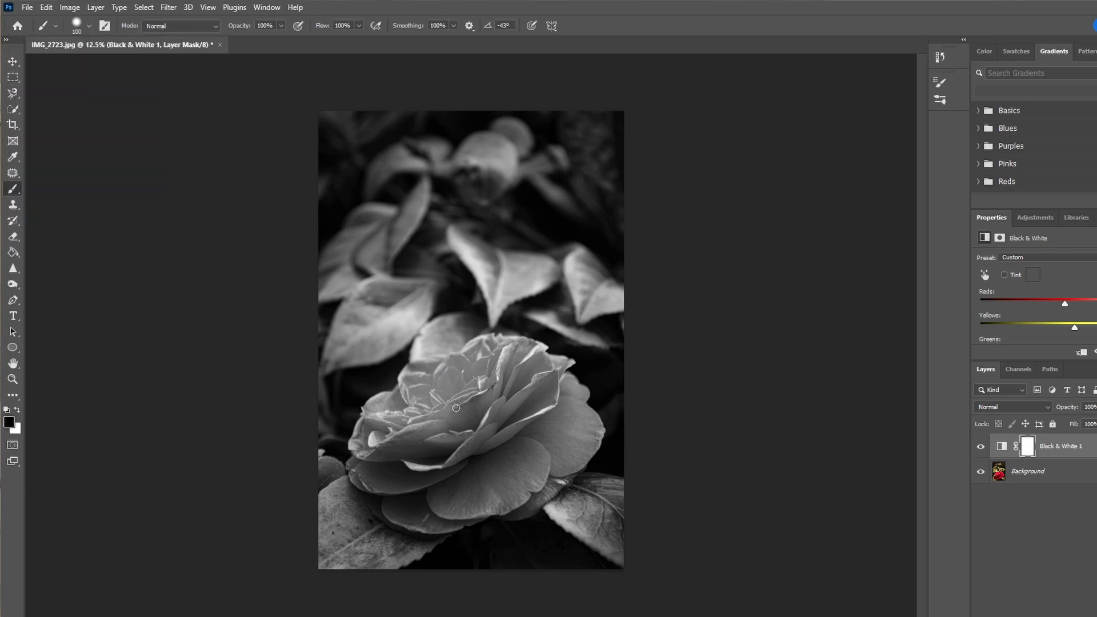
# Step: Shrink and enlarge the brush in increments, ending at a size of 90 px
pyautogui.press('[')
pyautogui.press('[')
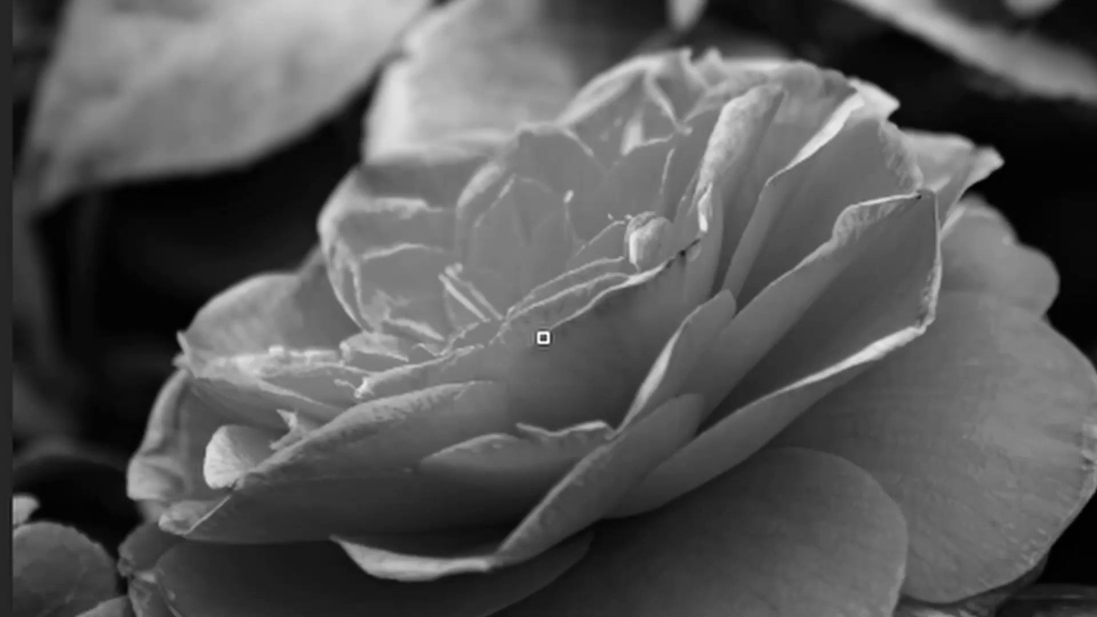
pyautogui.press(']')
pyautogui.press(']')
pyautogui.press(']')
pyautogui.press(']')
pyautogui.press(']')
pyautogui.press(']')
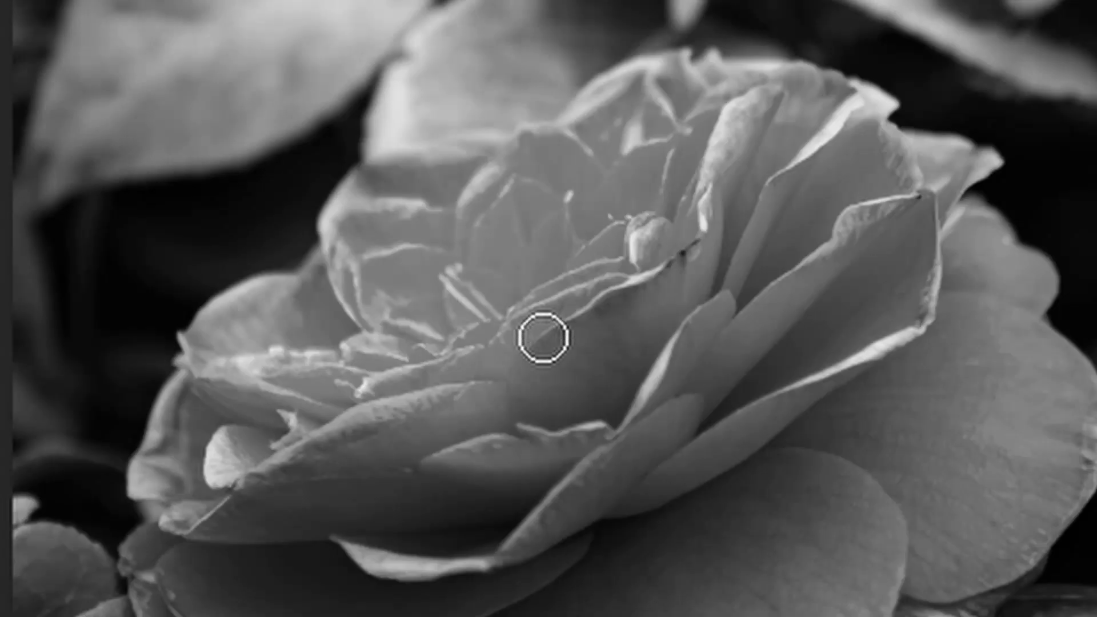
pyautogui.press('[')
pyautogui.press('[')
pyautogui.press('[')
pyautogui.press('[')
pyautogui.press('[')
pyautogui.press('[')
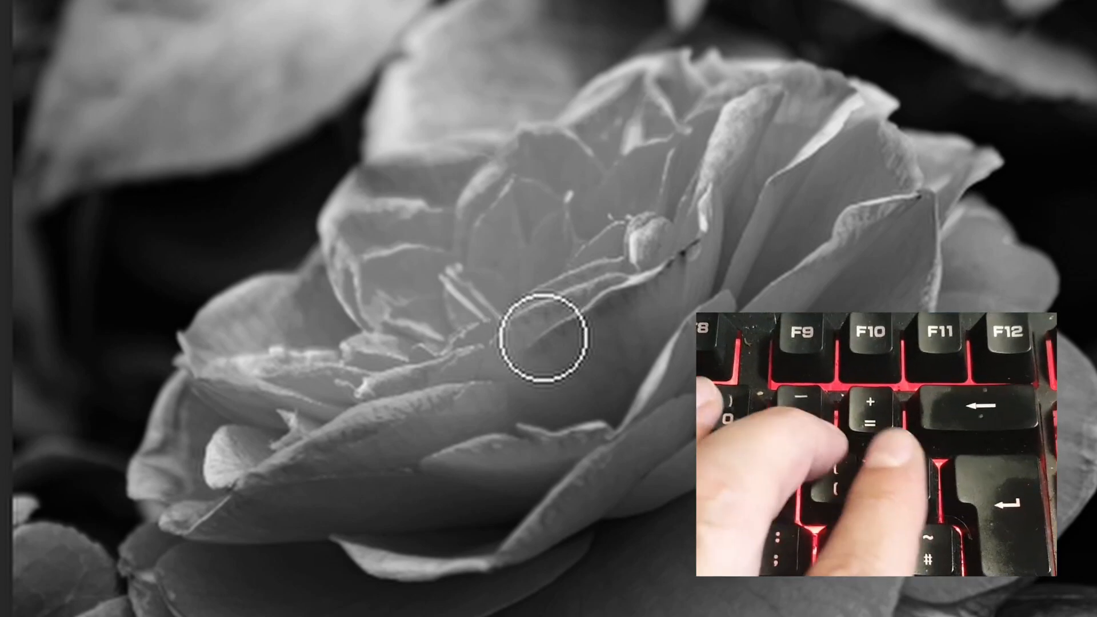
pyautogui.press(']')
pyautogui.press(']')
pyautogui.press(']')
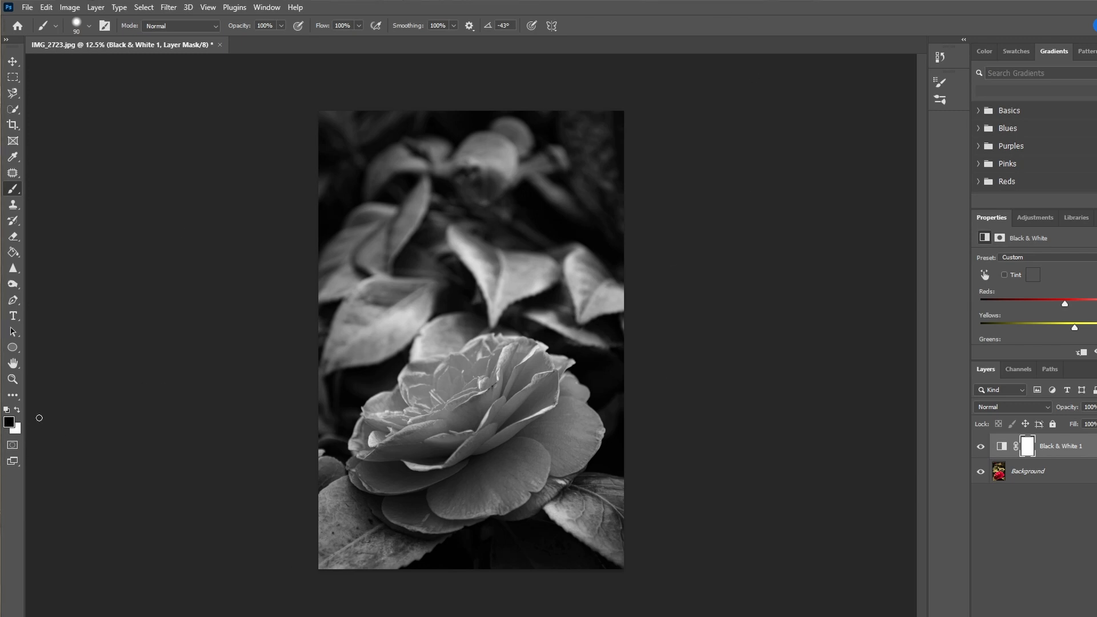
# Step: Check the black foreground colour and paint a trial 200 px stroke on the Black & White mask across a leaf and the flower
pyautogui.click(9, 423)
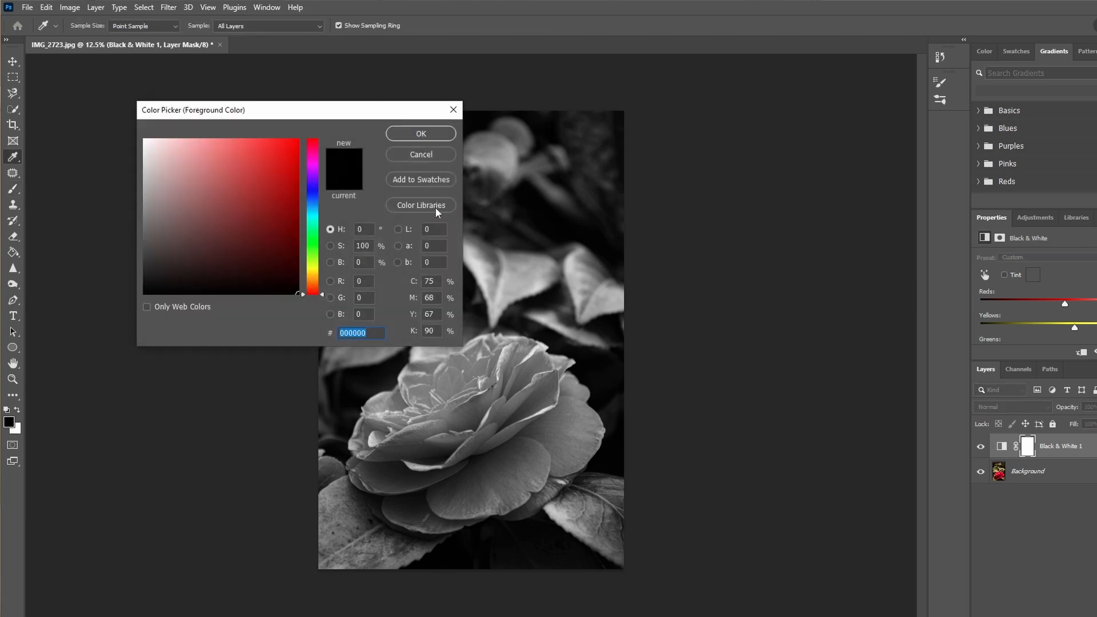
pyautogui.click(433, 158)
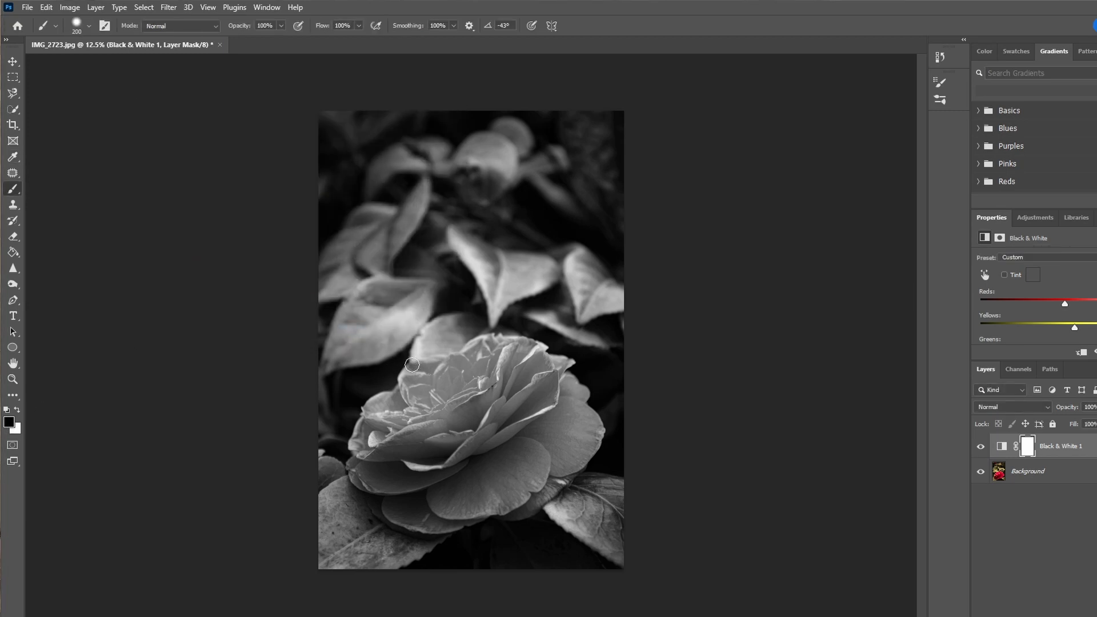
pyautogui.moveTo(377, 308)
pyautogui.mouseDown()
pyautogui.moveTo(408, 343)
pyautogui.moveTo(449, 441)
pyautogui.mouseUp()
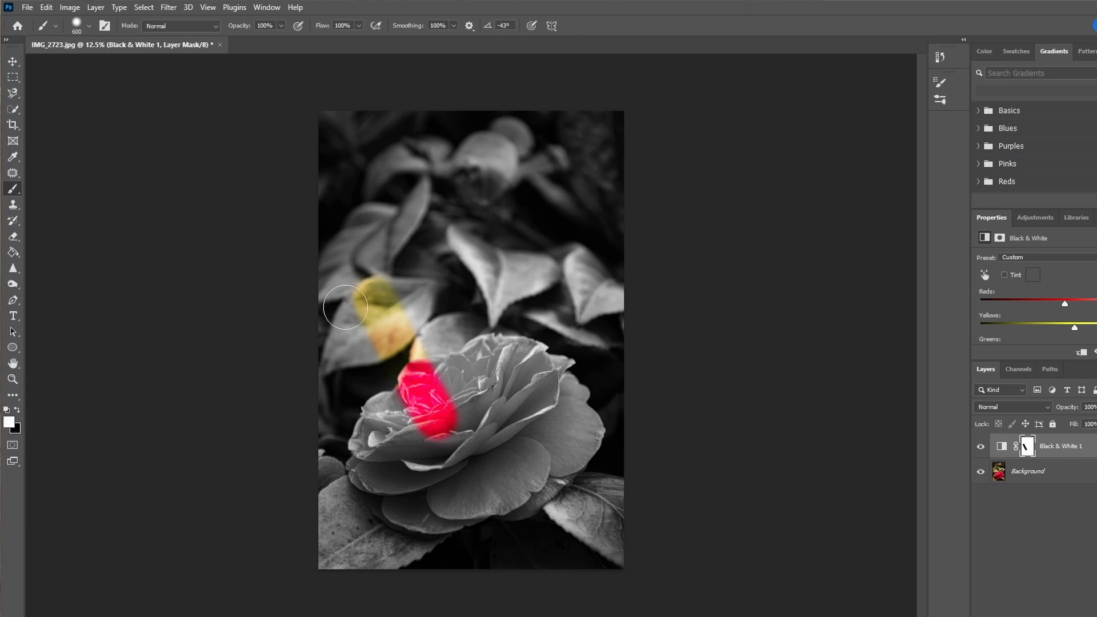
# Step: Paint white over the coloured trial stroke on the mask with a 600 px brush, and return the foreground colour to black
pyautogui.moveTo(365, 276)
pyautogui.mouseDown()
pyautogui.moveTo(383, 292)
pyautogui.moveTo(372, 339)
pyautogui.moveTo(453, 440)
pyautogui.moveTo(406, 329)
pyautogui.moveTo(452, 427)
pyautogui.moveTo(409, 420)
pyautogui.moveTo(448, 397)
pyautogui.mouseUp()
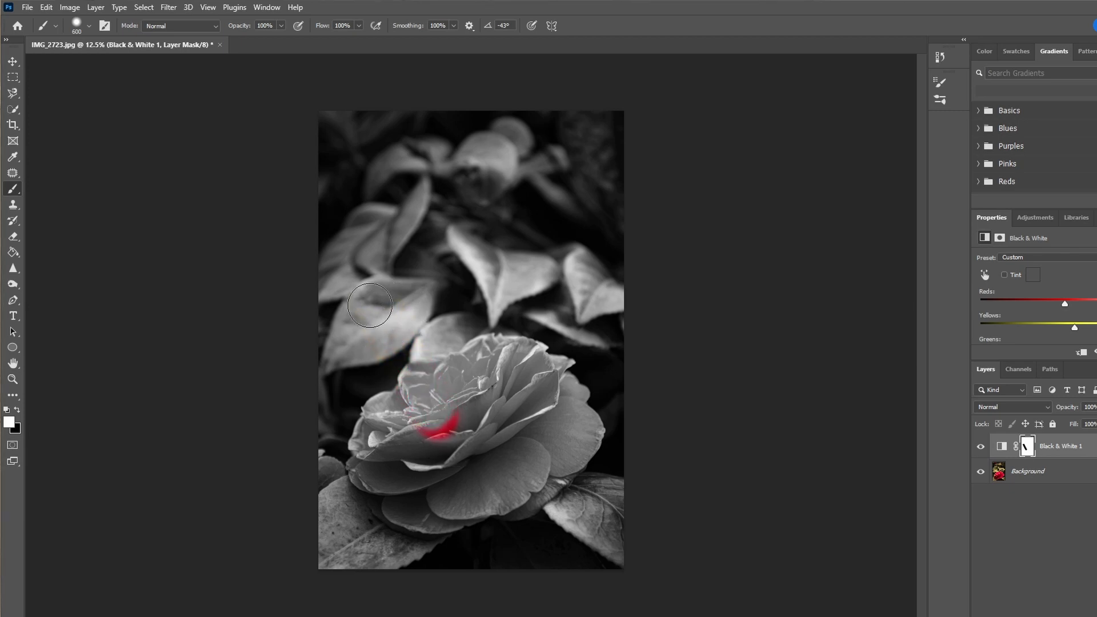
pyautogui.moveTo(425, 433); pyautogui.dragTo(466, 413)
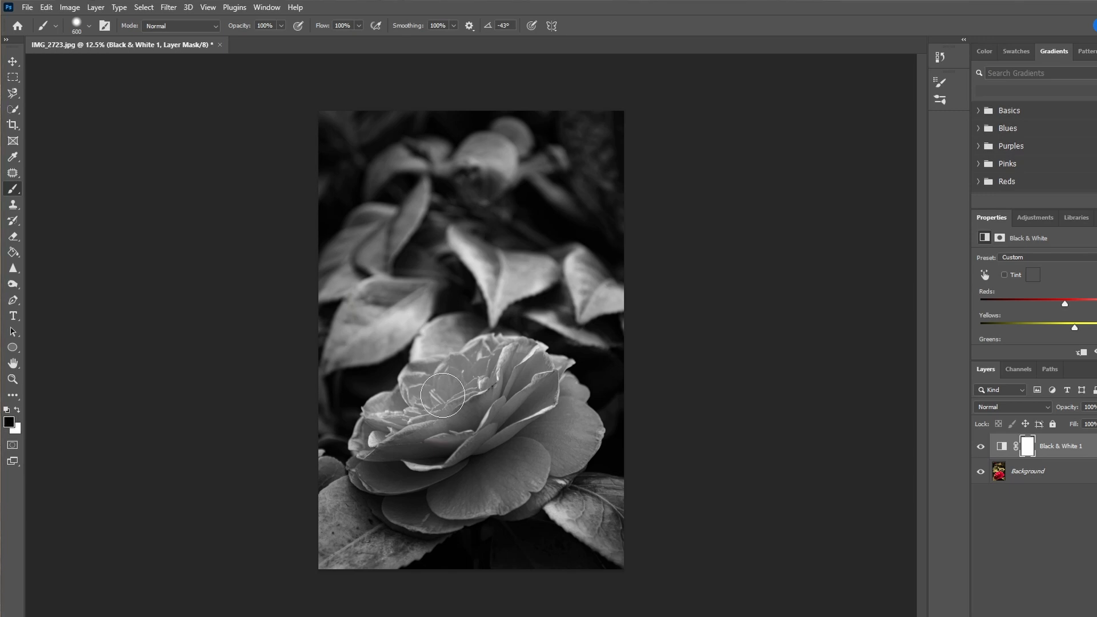
pyautogui.press('x')
pyautogui.press('x')
# Step: Paint black with a large brush on the Black & White mask to reveal the red colour across the body of the flower
pyautogui.press(']')
pyautogui.press(']')
pyautogui.press('[')
pyautogui.moveTo(487, 387)
pyautogui.mouseDown()
pyautogui.moveTo(430, 393)
pyautogui.moveTo(393, 442)
pyautogui.moveTo(408, 500)
pyautogui.moveTo(452, 509)
pyautogui.moveTo(541, 465)
pyautogui.moveTo(558, 430)
pyautogui.moveTo(550, 398)
pyautogui.moveTo(518, 382)
pyautogui.moveTo(468, 401)
pyautogui.moveTo(431, 437)
pyautogui.moveTo(440, 480)
pyautogui.moveTo(518, 433)
pyautogui.mouseUp()
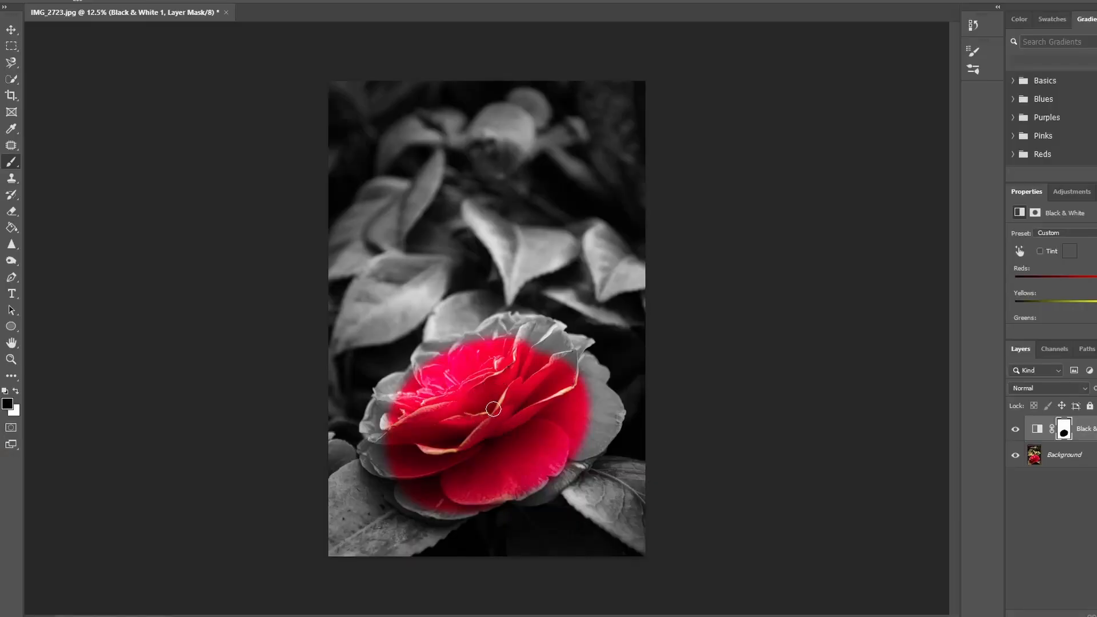
pyautogui.moveTo(493, 409)
pyautogui.mouseDown()
pyautogui.moveTo(425, 362)
pyautogui.moveTo(391, 473)
pyautogui.moveTo(420, 506)
pyautogui.mouseUp()
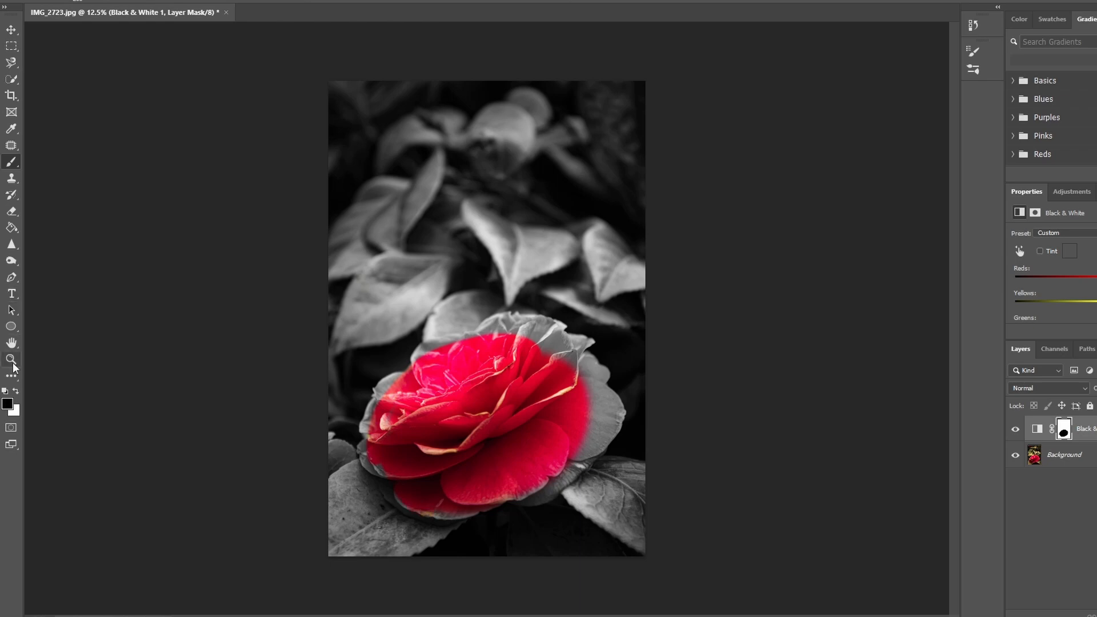
# Step: Reveal the red along the edge of the flower's lower petals at close range with a smaller black brush
pyautogui.click(11, 361)
pyautogui.click(392, 497)
pyautogui.tripleClick(393, 497)
pyautogui.click(393, 497)
pyautogui.scroll(-7, 393, 497)
pyautogui.click(11, 163)
pyautogui.press('[')
pyautogui.press('[')
pyautogui.press('[')
pyautogui.press('[')
pyautogui.moveTo(635, 445)
pyautogui.mouseDown()
pyautogui.moveTo(747, 468)
pyautogui.moveTo(857, 434)
pyautogui.moveTo(693, 439)
pyautogui.moveTo(696, 452)
pyautogui.moveTo(419, 357)
pyautogui.moveTo(546, 472)
pyautogui.moveTo(370, 363)
pyautogui.moveTo(364, 278)
pyautogui.mouseUp()
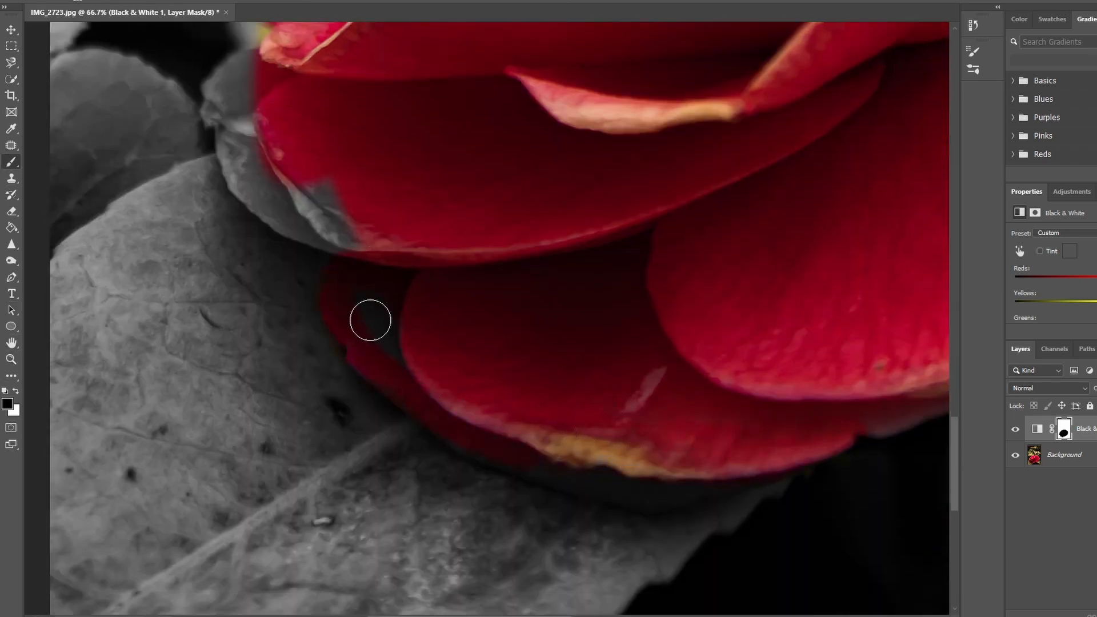
# Step: Extend the colour along the lower-left petals and mask the spill onto the surrounding leaves with white
pyautogui.hscroll(-5, 922, 381)
pyautogui.moveTo(646, 252)
pyautogui.mouseDown()
pyautogui.moveTo(565, 229)
pyautogui.moveTo(505, 197)
pyautogui.moveTo(502, 187)
pyautogui.moveTo(597, 213)
pyautogui.moveTo(485, 96)
pyautogui.moveTo(525, 59)
pyautogui.moveTo(487, 113)
pyautogui.mouseUp()
pyautogui.press('x')
pyautogui.moveTo(491, 214)
pyautogui.mouseDown()
pyautogui.moveTo(476, 179)
pyautogui.moveTo(486, 183)
pyautogui.mouseUp()
pyautogui.press('x')
# Step: Paint black on the mask up the left edge of the flower to reveal the remaining grey petal tips
pyautogui.scroll(7, 932, 384)
pyautogui.moveTo(523, 431)
pyautogui.mouseDown()
pyautogui.moveTo(486, 389)
pyautogui.moveTo(530, 276)
pyautogui.moveTo(519, 427)
pyautogui.moveTo(585, 257)
pyautogui.mouseUp()
pyautogui.moveTo(956, 392); pyautogui.dragTo(957, 360)
pyautogui.moveTo(560, 414)
pyautogui.mouseDown()
pyautogui.moveTo(582, 359)
pyautogui.moveTo(646, 308)
pyautogui.moveTo(707, 308)
pyautogui.moveTo(604, 451)
pyautogui.moveTo(588, 420)
pyautogui.mouseUp()
pyautogui.moveTo(957, 366); pyautogui.dragTo(955, 340)
pyautogui.moveTo(768, 284)
pyautogui.mouseDown()
pyautogui.moveTo(921, 255)
pyautogui.moveTo(811, 249)
pyautogui.mouseUp()
pyautogui.moveTo(427, 615); pyautogui.dragTo(567, 616)
pyautogui.moveTo(956, 380); pyautogui.dragTo(956, 356)
# Step: Fill in the grey area of the upper petals on the mask with an enlarged black brush
pyautogui.press(']')
pyautogui.press(']')
pyautogui.press(']')
pyautogui.press(']')
pyautogui.press(']')
pyautogui.press(']')
pyautogui.press(']')
pyautogui.press(']')
pyautogui.press(']')
pyautogui.press(']')
pyautogui.moveTo(308, 343)
pyautogui.mouseDown()
pyautogui.moveTo(385, 206)
pyautogui.moveTo(372, 238)
pyautogui.mouseUp()
# Step: Refine the flower's upper outline with a smaller black brush and mask the colour spill with white
pyautogui.press('[')
pyautogui.press('[')
pyautogui.press('[')
pyautogui.press('[')
pyautogui.press('[')
pyautogui.press('[')
pyautogui.press('[')
pyautogui.press('[')
pyautogui.press('[')
pyautogui.press('[')
pyautogui.press('[')
pyautogui.moveTo(931, 306)
pyautogui.mouseDown()
pyautogui.moveTo(907, 240)
pyautogui.moveTo(825, 220)
pyautogui.moveTo(662, 252)
pyautogui.mouseUp()
pyautogui.press('x')
pyautogui.moveTo(355, 296)
pyautogui.mouseDown()
pyautogui.moveTo(473, 280)
pyautogui.moveTo(631, 172)
pyautogui.mouseUp()
# Step: Enlarge the brush and touch up the broader area around the flower's upper petals on the mask
pyautogui.press(']')
pyautogui.press(']')
pyautogui.press(']')
pyautogui.press(']')
pyautogui.press(']')
pyautogui.press(']')
pyautogui.press(']')
pyautogui.press(']')
pyautogui.press(']')
pyautogui.press(']')
pyautogui.moveTo(551, 135); pyautogui.dragTo(518, 175)
# Step: Reveal the red along the edges of the upper-right petals with a reduced black brush
pyautogui.press('[')
pyautogui.press('[')
pyautogui.press('[')
pyautogui.press('[')
pyautogui.press('[')
pyautogui.press('[')
pyautogui.press('[')
pyautogui.press('[')
pyautogui.press('[')
pyautogui.press('[')
pyautogui.press('[')
pyautogui.moveTo(616, 190)
pyautogui.mouseDown()
pyautogui.moveTo(513, 237)
pyautogui.moveTo(420, 299)
pyautogui.mouseUp()
pyautogui.moveTo(426, 254)
pyautogui.mouseDown()
pyautogui.moveTo(449, 325)
pyautogui.moveTo(592, 345)
pyautogui.moveTo(501, 408)
pyautogui.moveTo(612, 476)
pyautogui.moveTo(638, 563)
pyautogui.moveTo(689, 615)
pyautogui.mouseUp()
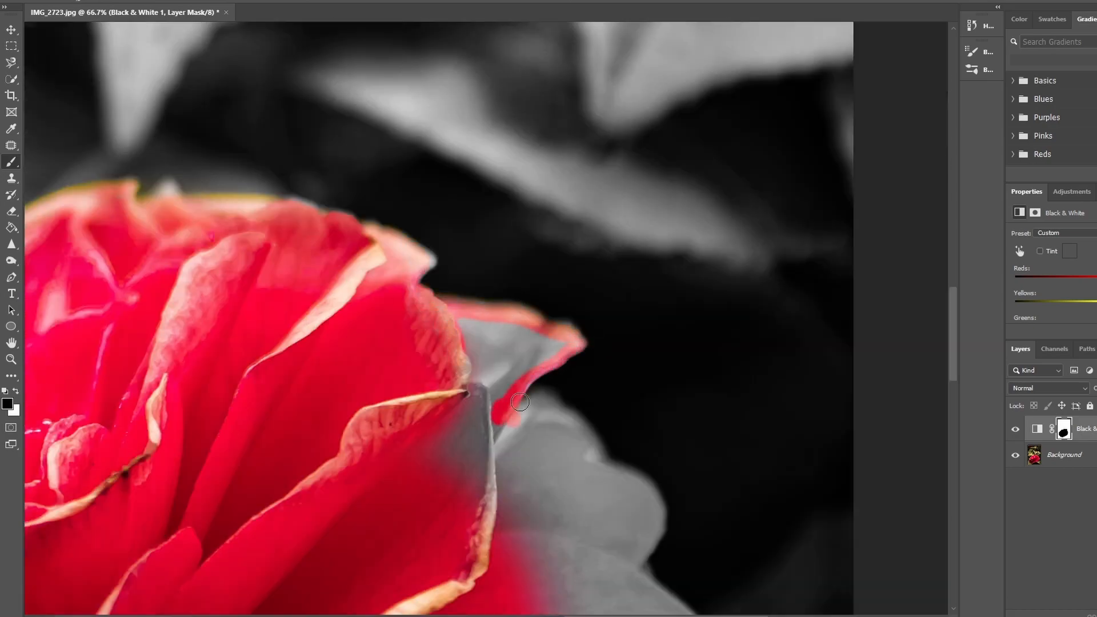
# Step: Fill the grey petals on the flower's right side on the mask with a larger black brush
pyautogui.press(']')
pyautogui.press(']')
pyautogui.press(']')
pyautogui.press(']')
pyautogui.moveTo(625, 541)
pyautogui.mouseDown()
pyautogui.moveTo(568, 448)
pyautogui.moveTo(465, 436)
pyautogui.moveTo(533, 568)
pyautogui.moveTo(476, 372)
pyautogui.moveTo(561, 359)
pyautogui.mouseUp()
# Step: Trace the outer edge of the right and lower-right petals on the mask with a smaller black brush
pyautogui.press('[')
pyautogui.press('[')
pyautogui.press('[')
pyautogui.press('[')
pyautogui.press('[')
pyautogui.scroll(-8, 587, 455)
pyautogui.moveTo(689, 192)
pyautogui.mouseDown()
pyautogui.moveTo(745, 301)
pyautogui.moveTo(458, 519)
pyautogui.moveTo(616, 493)
pyautogui.mouseUp()
pyautogui.scroll(-6, 931, 394)
pyautogui.moveTo(414, 362)
pyautogui.mouseDown()
pyautogui.moveTo(170, 440)
pyautogui.moveTo(235, 372)
pyautogui.moveTo(515, 245)
pyautogui.mouseUp()
# Step: Touch up the last spot on the flower's edge and fit the whole image on screen
pyautogui.scroll(8, 798, 137)
pyautogui.moveTo(597, 366)
pyautogui.mouseDown()
pyautogui.moveTo(662, 350)
pyautogui.moveTo(592, 502)
pyautogui.moveTo(607, 363)
pyautogui.mouseUp()
pyautogui.scroll(-8, 953, 465)
pyautogui.hscroll(-3, 954, 465)
pyautogui.moveTo(954, 465); pyautogui.dragTo(953, 353)
pyautogui.moveTo(391, 616); pyautogui.dragTo(513, 616)
pyautogui.click(11, 360)
pyautogui.rightClick(445, 406)
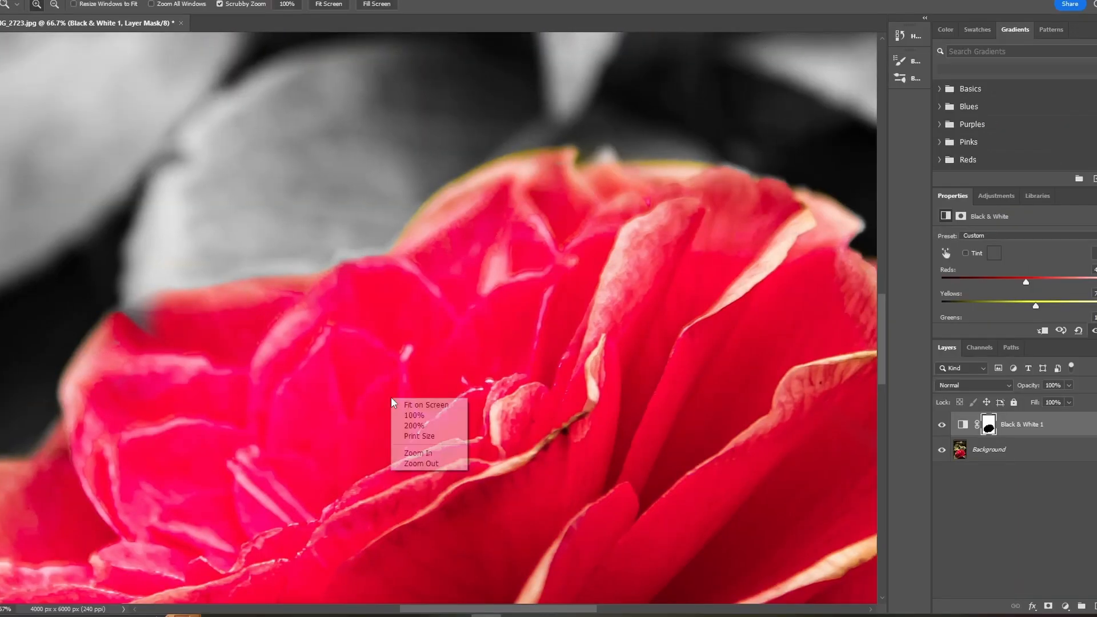
pyautogui.click(426, 405)
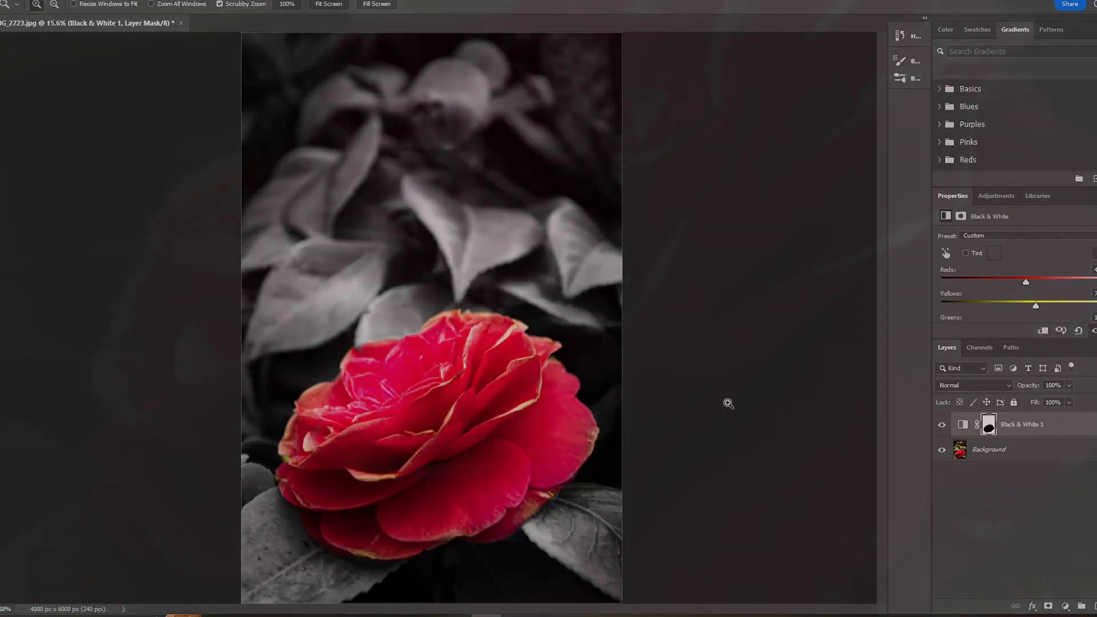